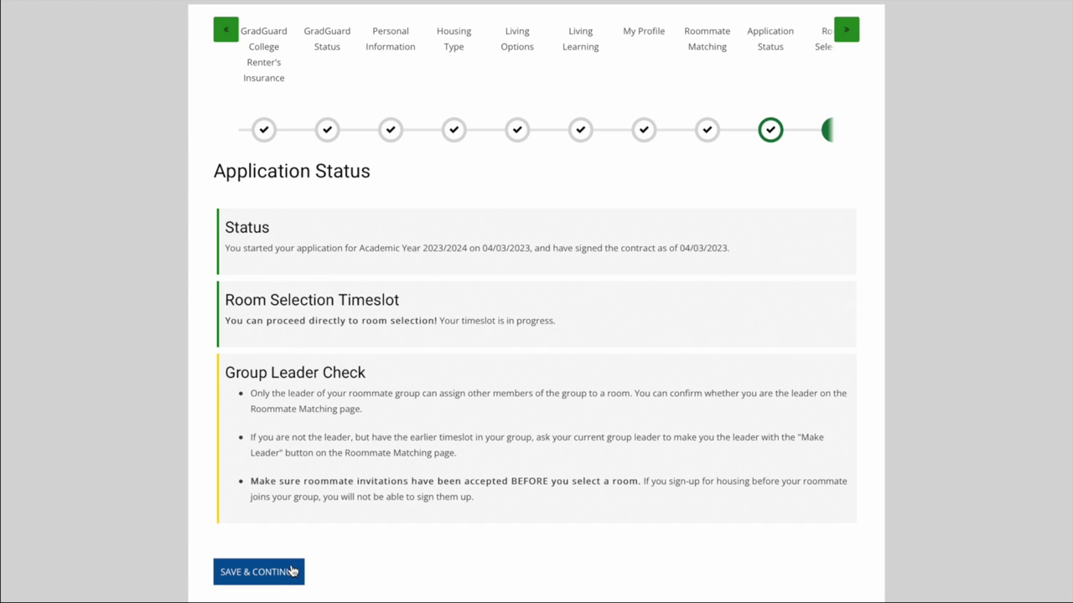
Step: Save the Application Status page and continue to the 2023/2024 community selection
click(292, 571)
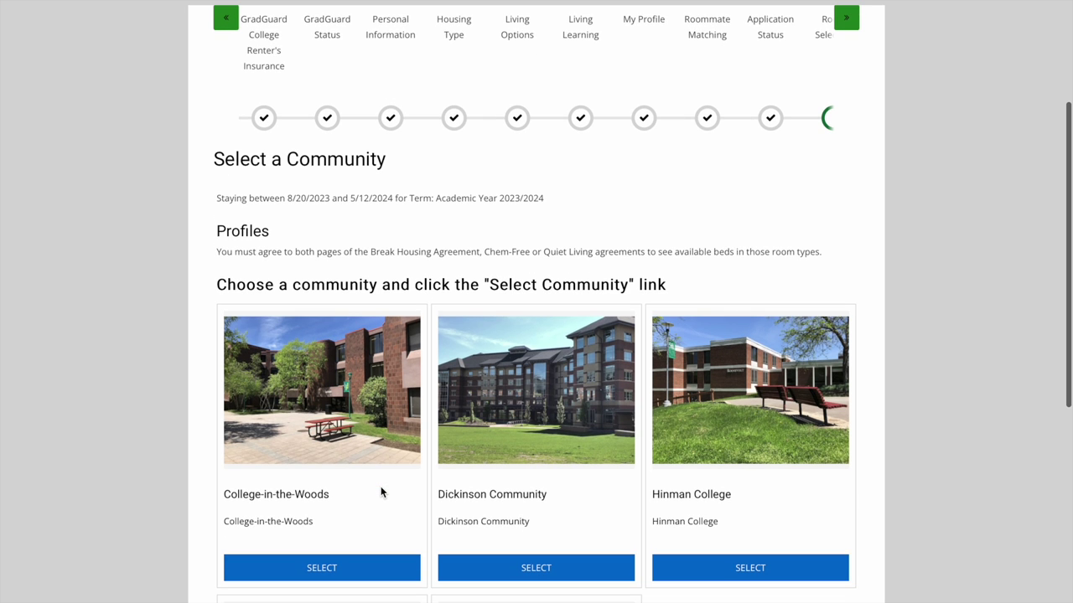
Step: Pick College-in-the-Woods from the list of housing communities
scroll(380, 492, down, 3)
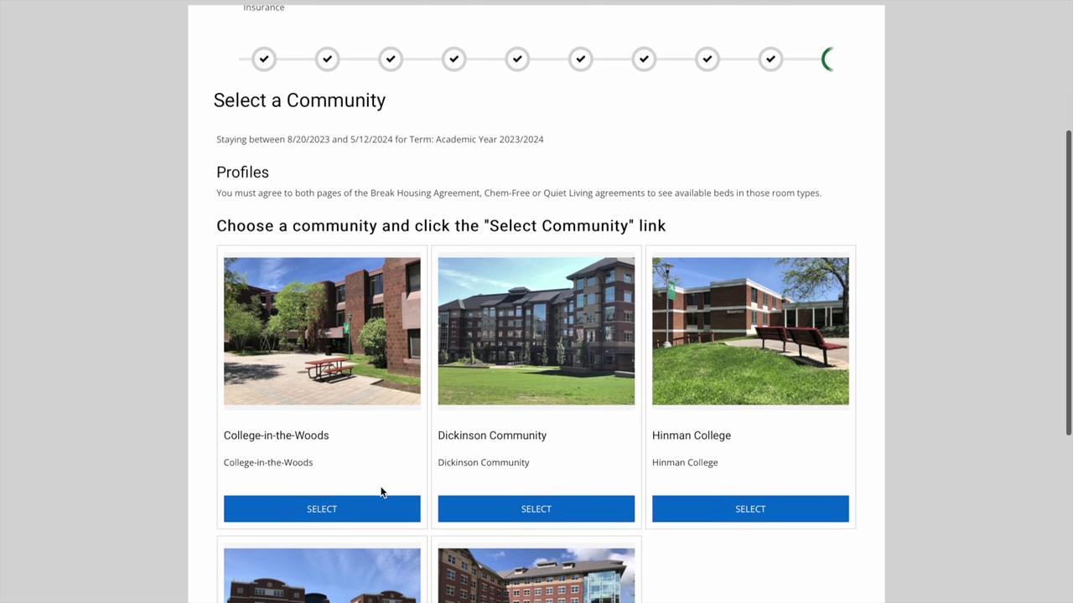
scroll(380, 492, down, 2)
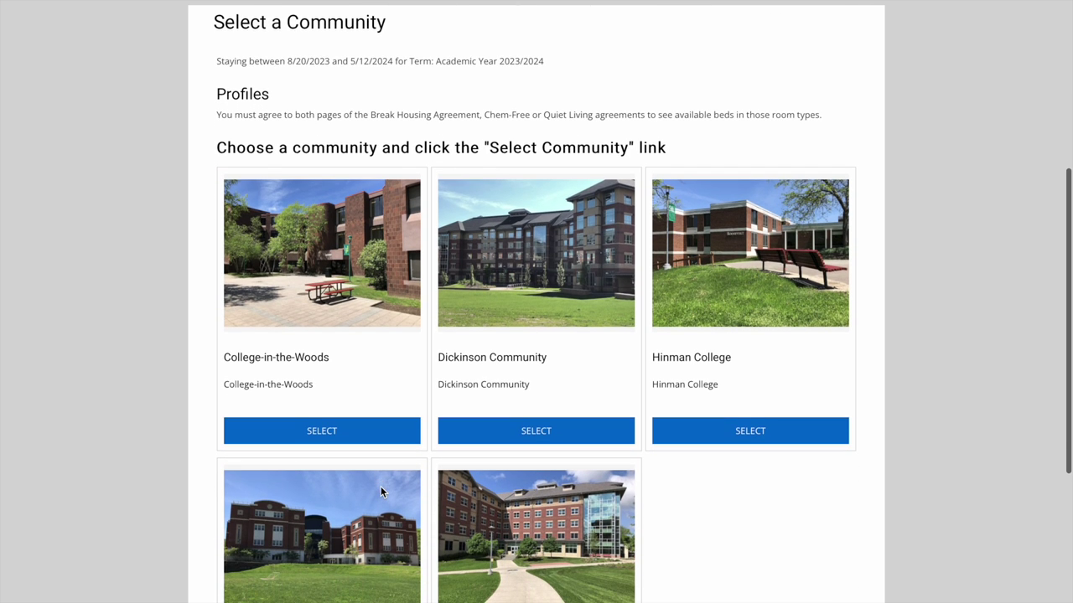
scroll(380, 492, down, 2)
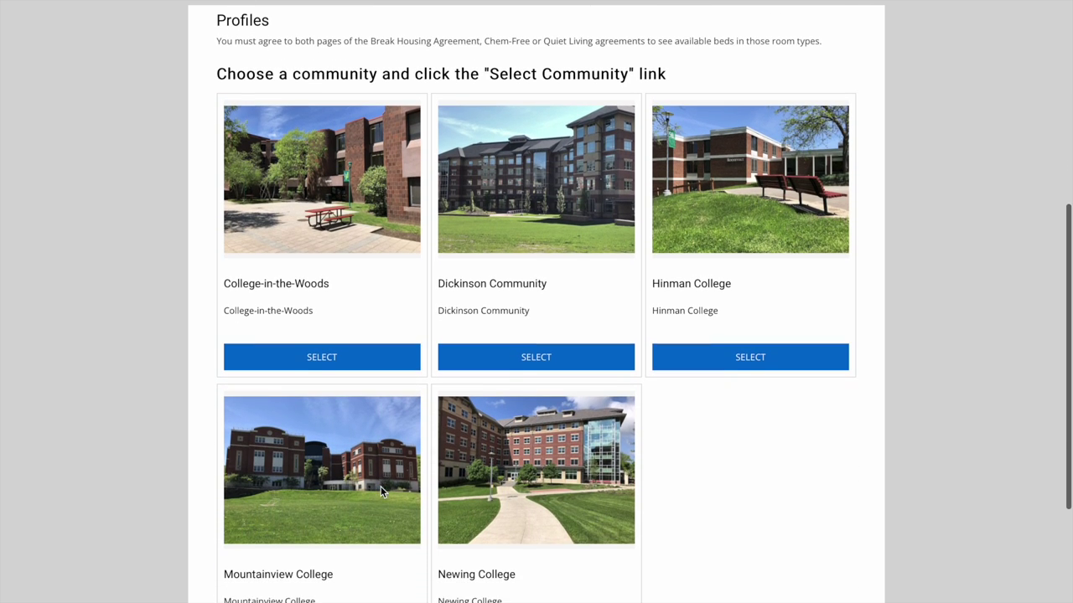
scroll(381, 492, down, 2)
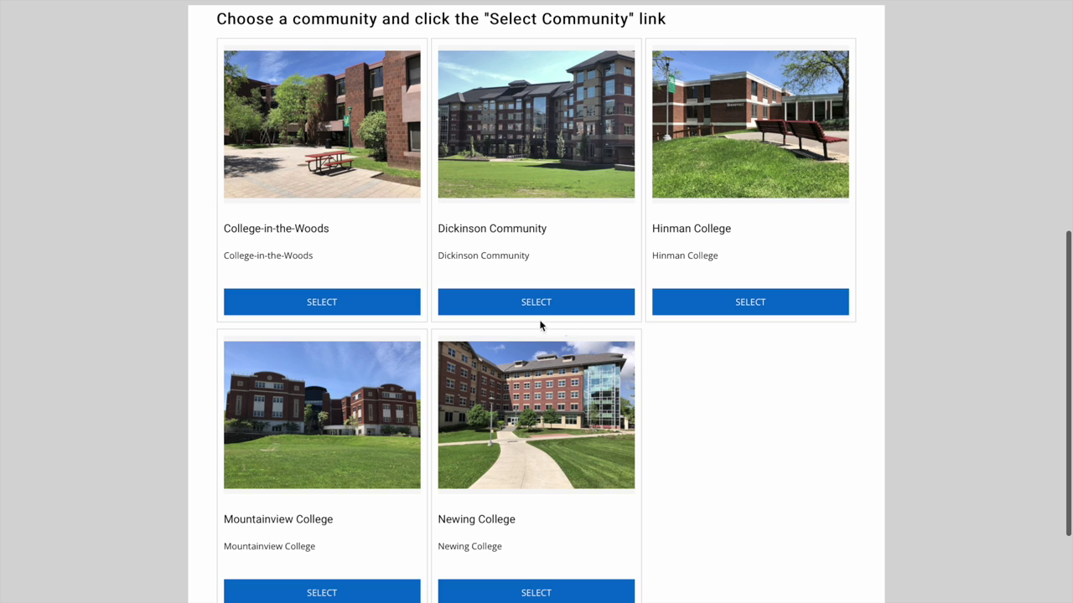
click(350, 311)
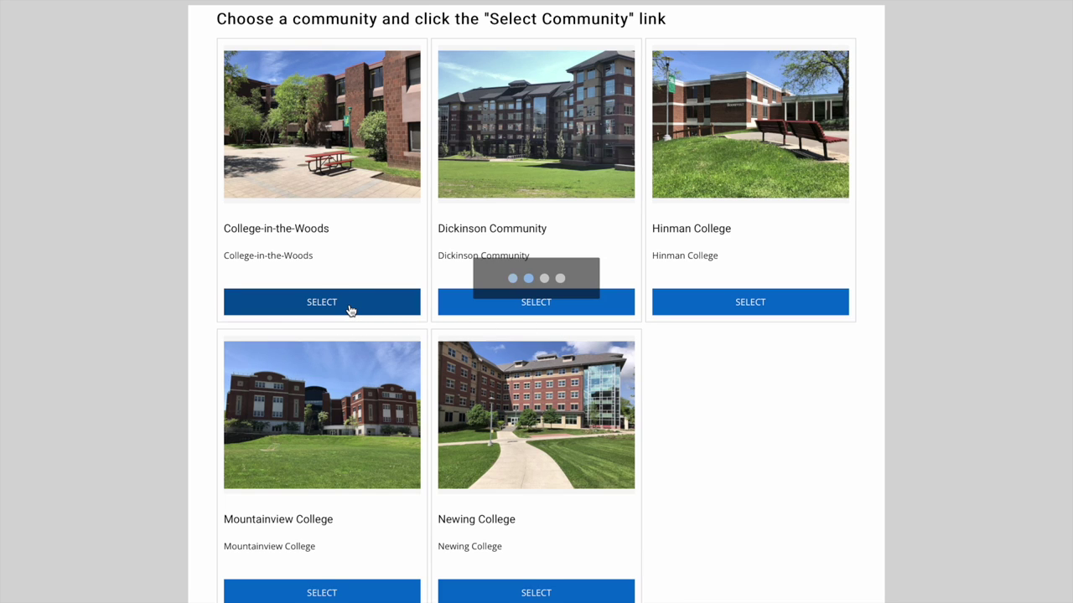
Step: Browse the College-in-the-Woods room cards and hold room Cayuga - 403
scroll(397, 415, down, 3)
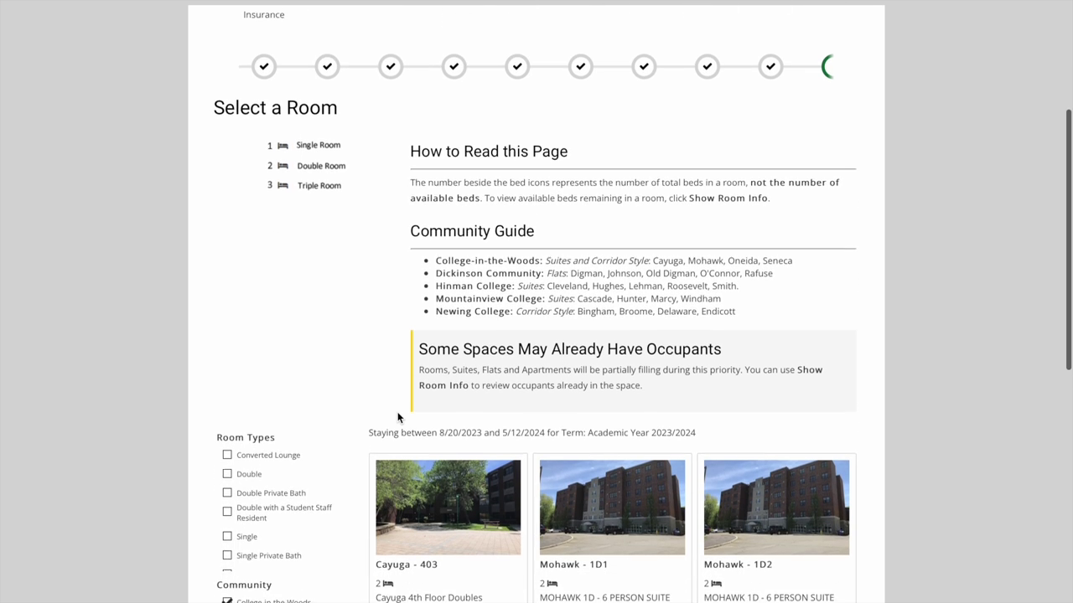
scroll(397, 411, down, 2)
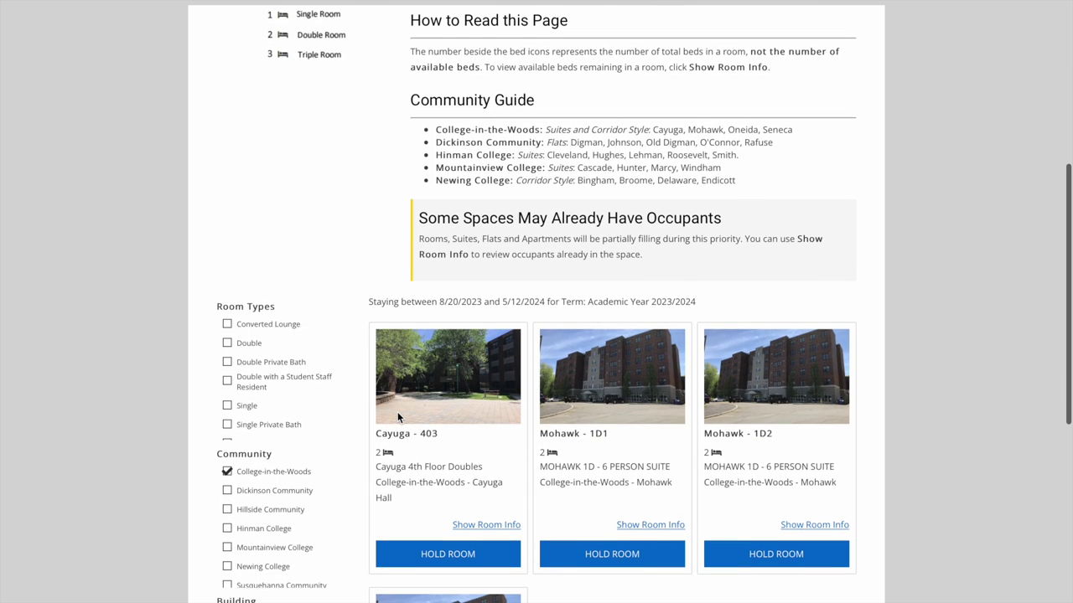
scroll(398, 416, down, 1)
scroll(398, 416, up, 1)
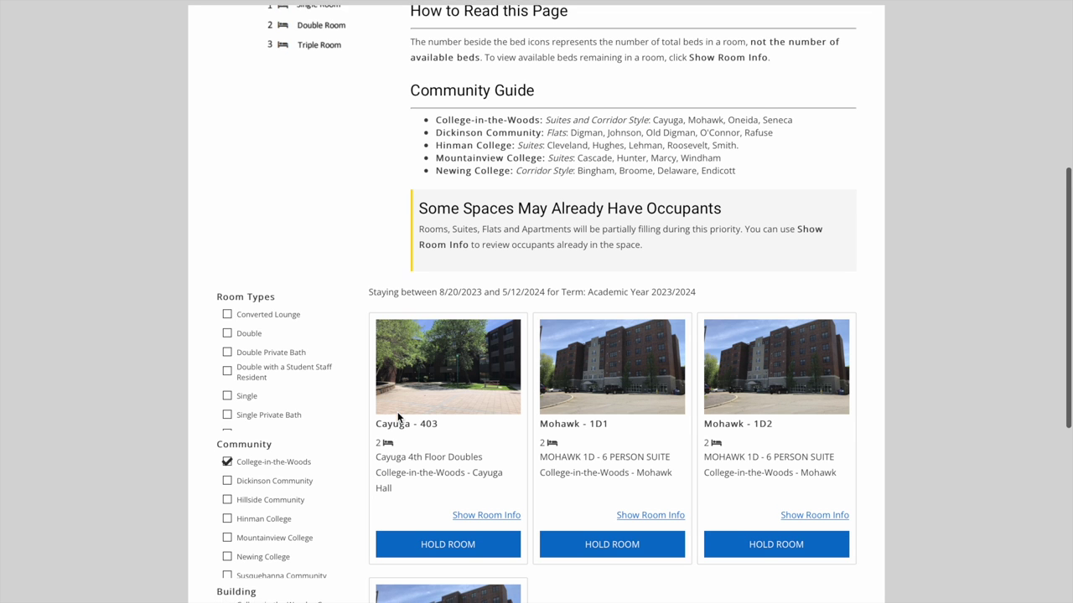
scroll(398, 416, down, 1)
scroll(397, 416, down, 1)
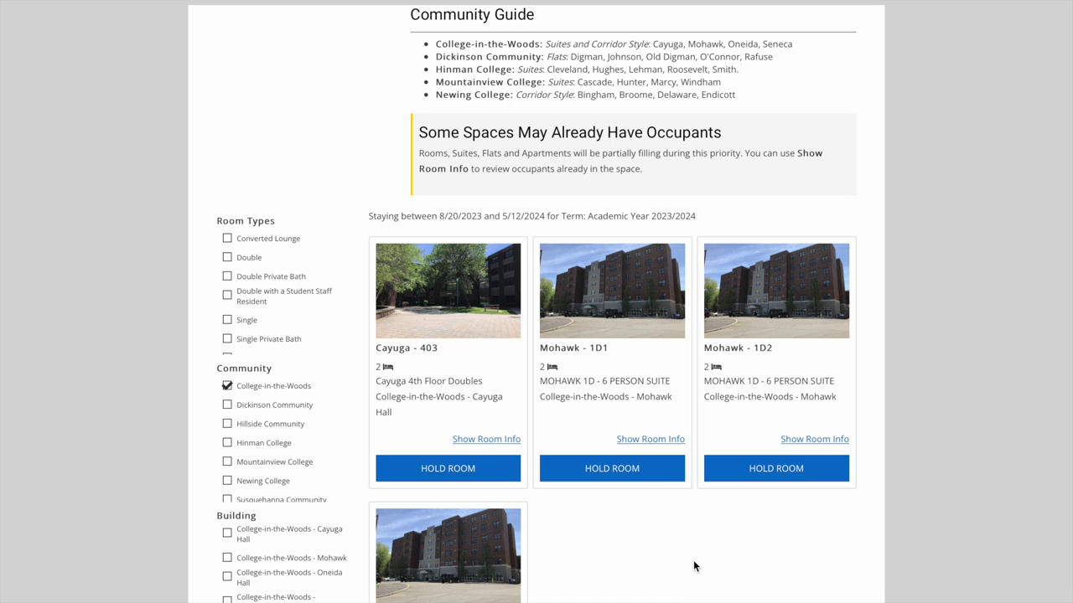
scroll(693, 565, down, 2)
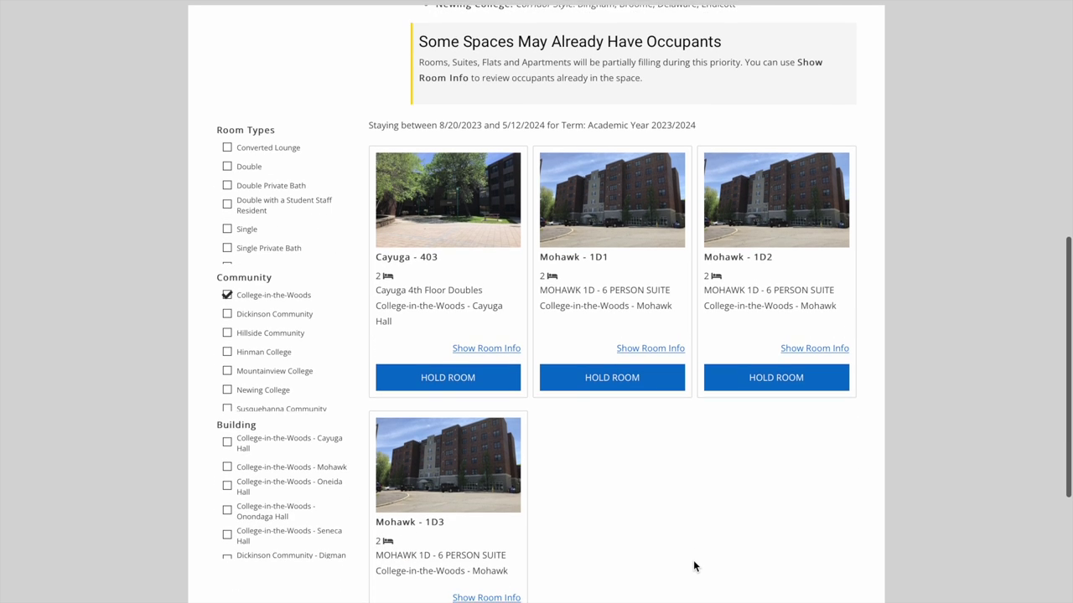
scroll(693, 567, down, 1)
scroll(638, 506, down, 1)
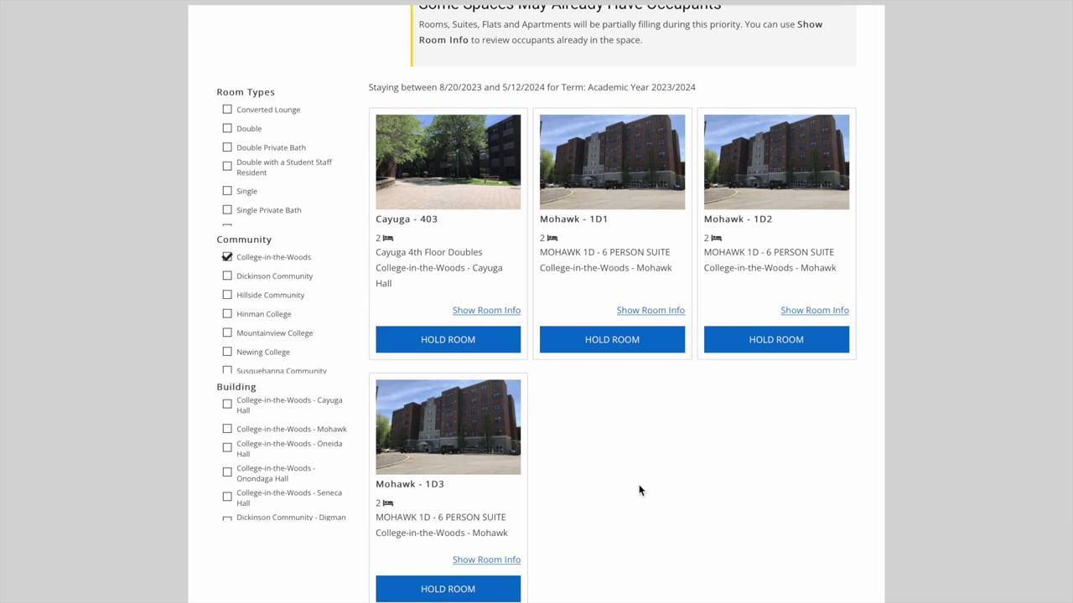
scroll(643, 484, down, 1)
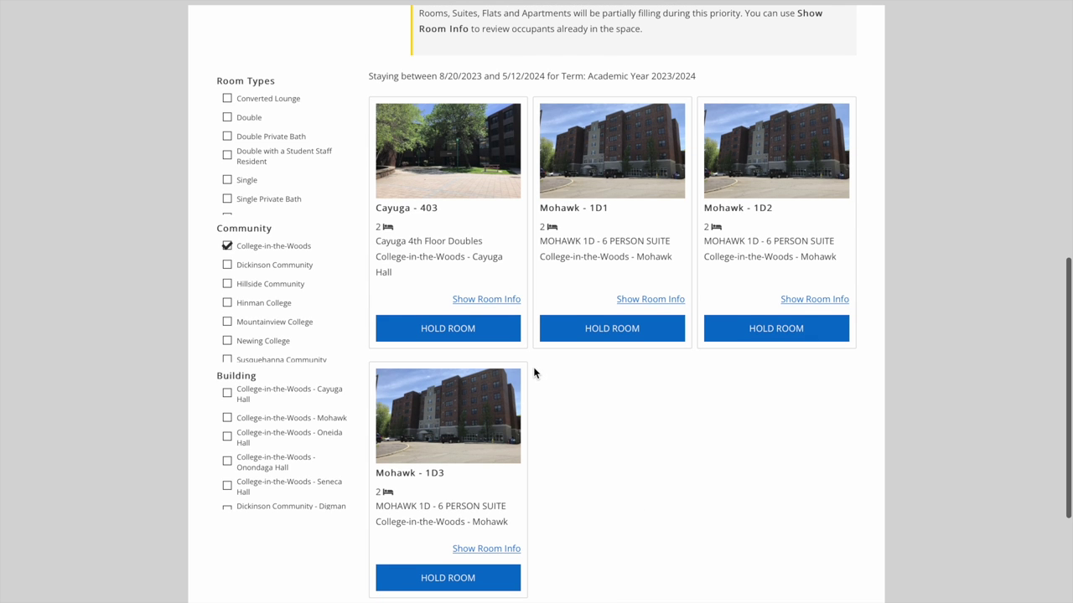
scroll(536, 402, up, 1)
scroll(552, 477, down, 2)
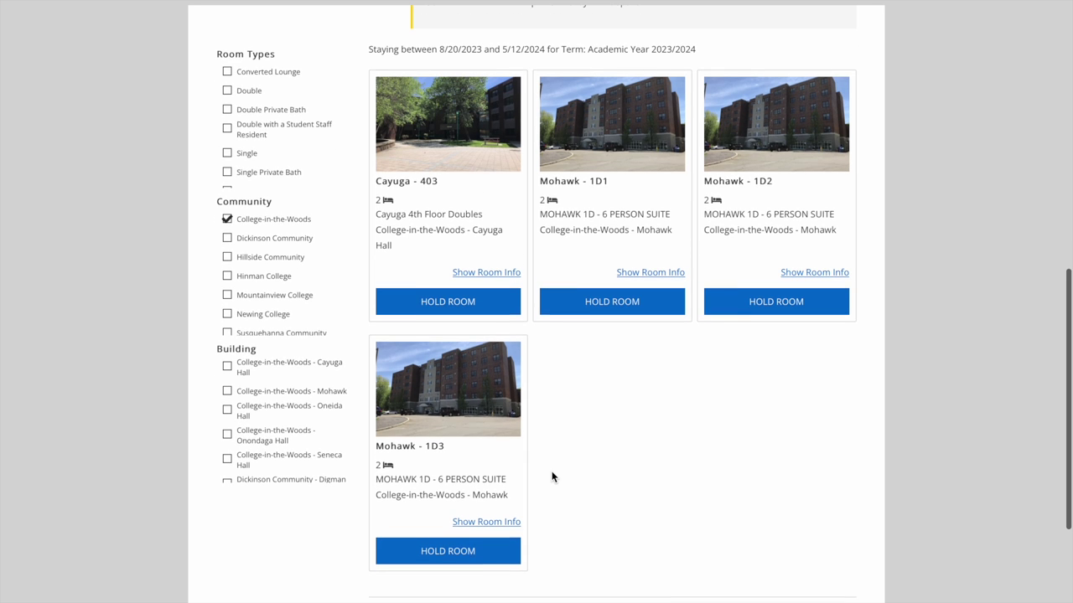
click(501, 315)
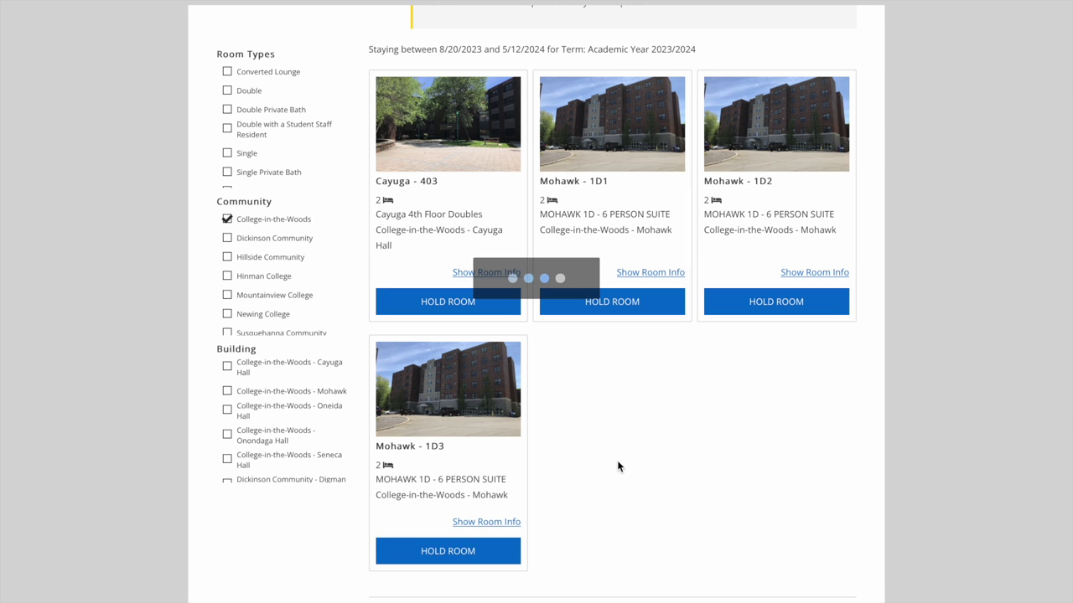
Step: Assign the student to bed Cayuga - 403 - 1 and the roommate to bed 2, then submit
scroll(617, 462, down, 4)
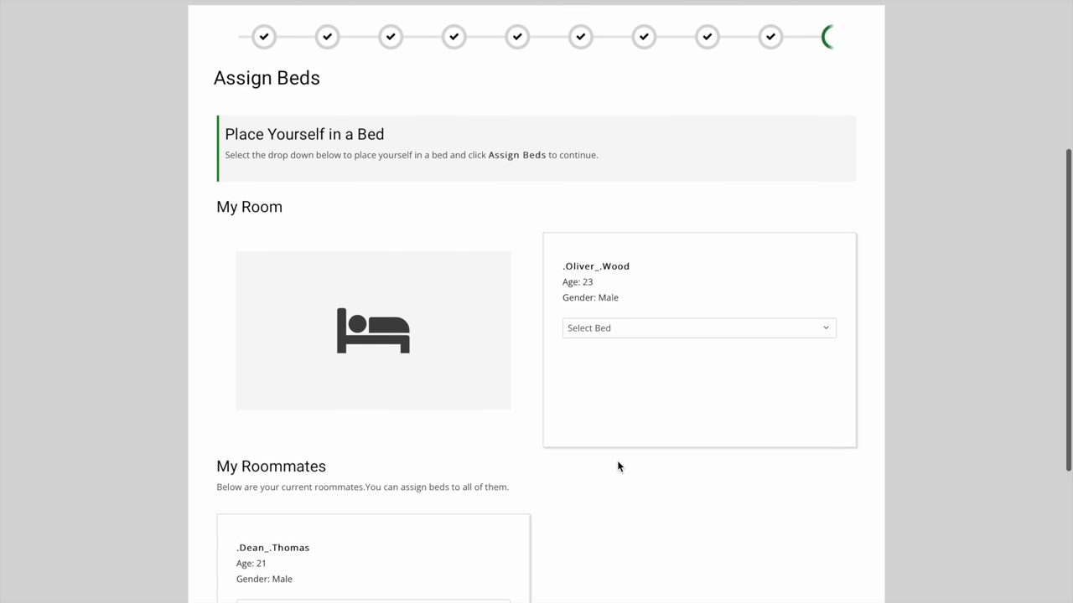
scroll(617, 462, down, 5)
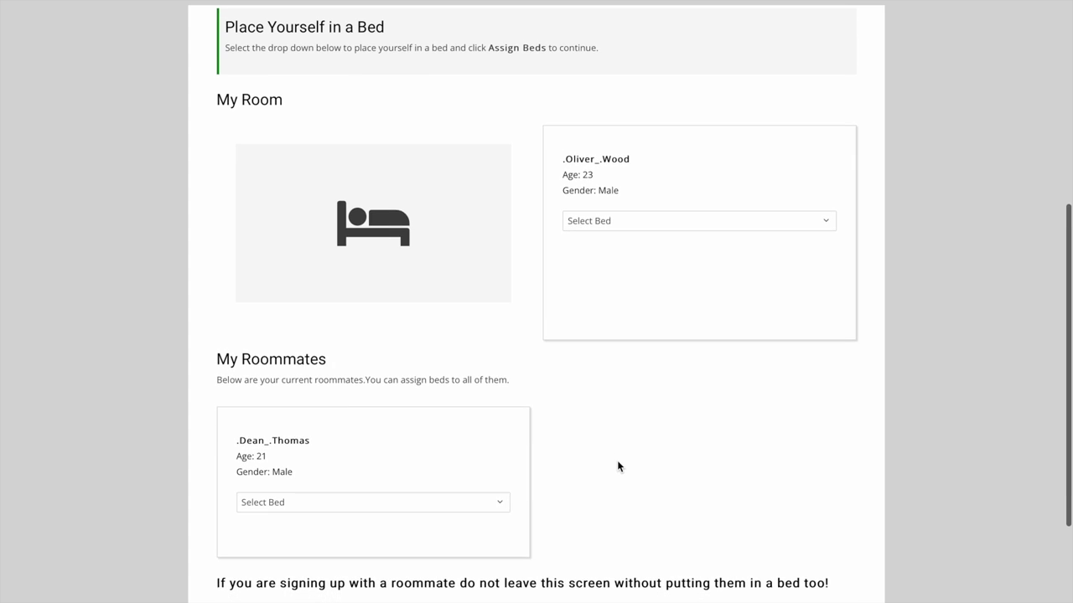
scroll(618, 462, down, 2)
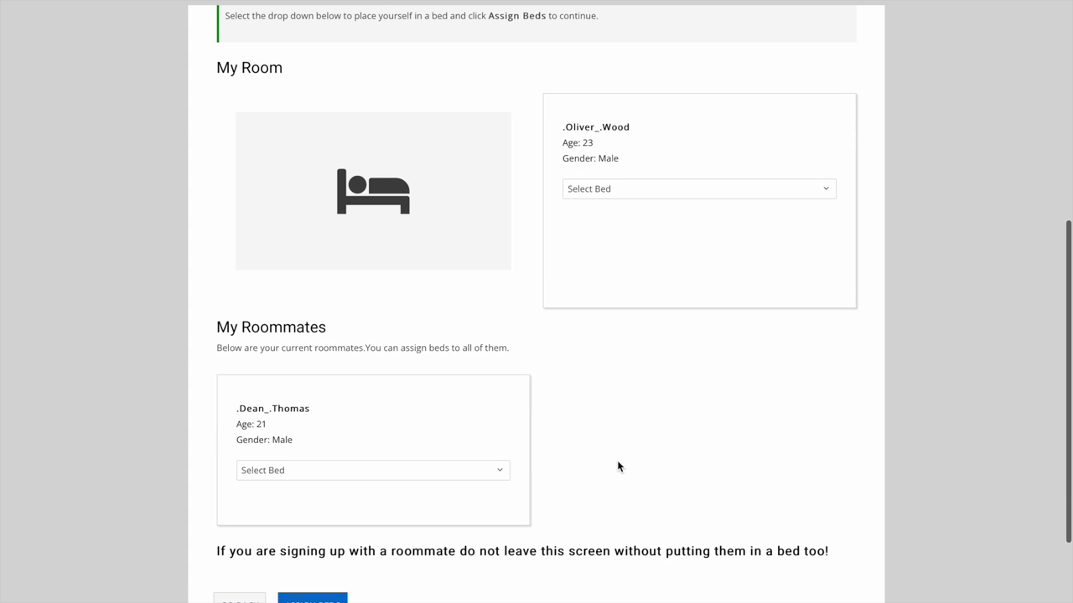
click(659, 190)
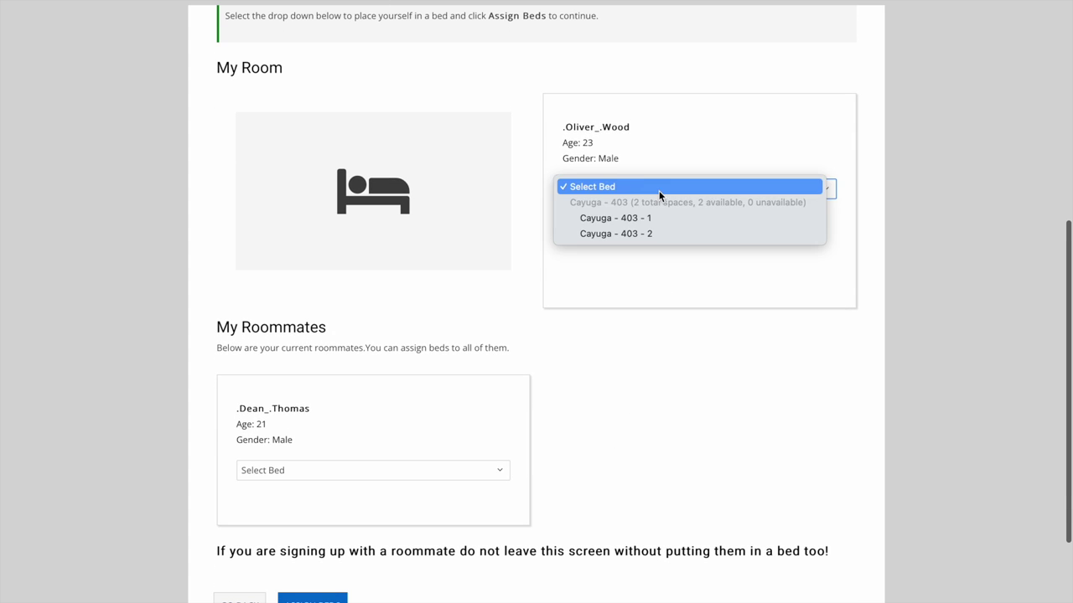
click(661, 218)
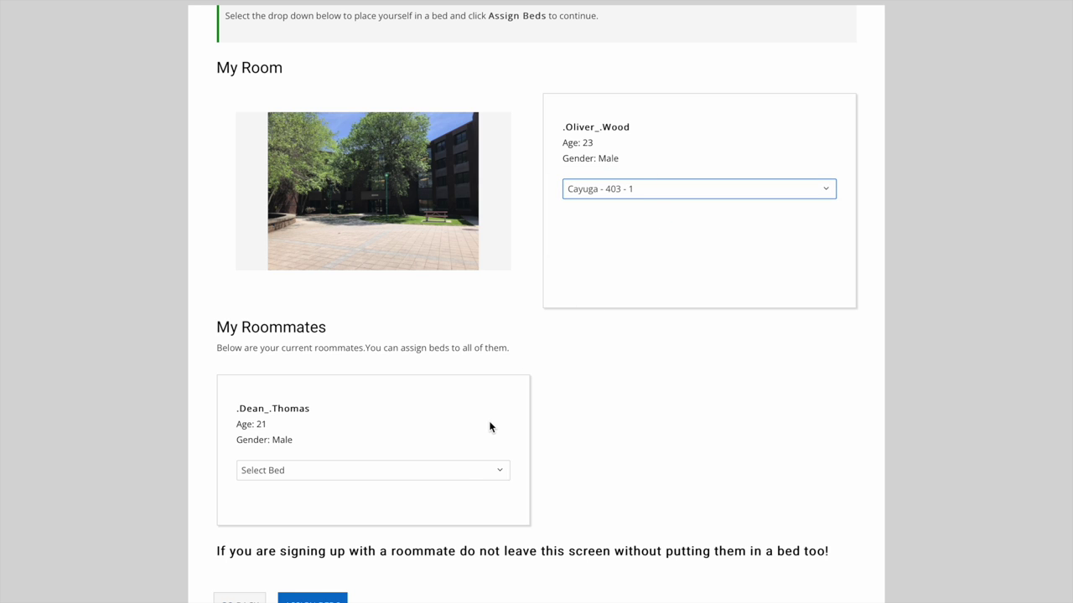
click(464, 469)
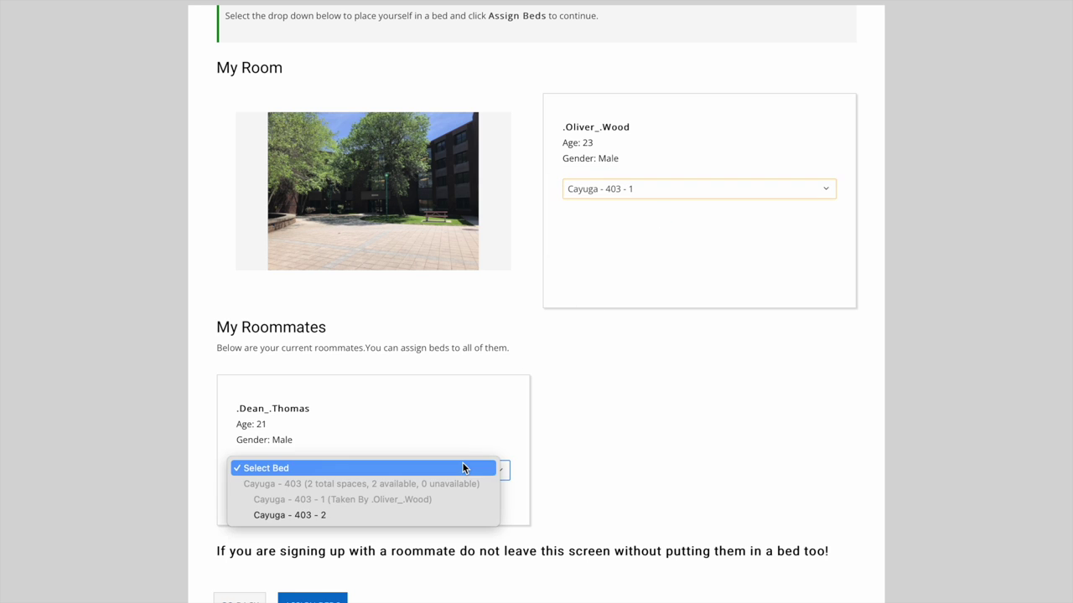
click(435, 516)
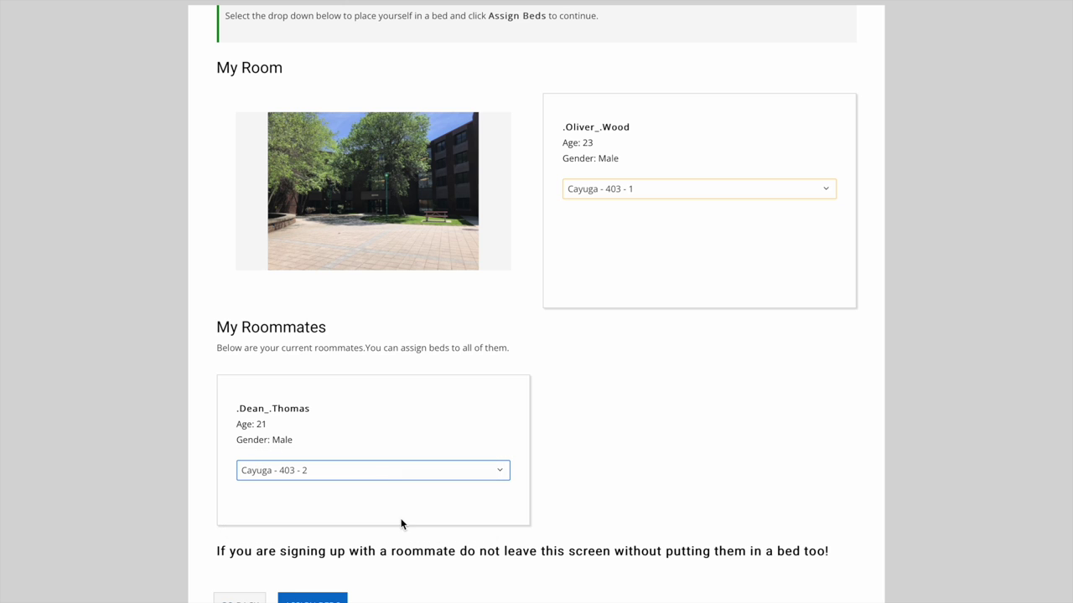
click(336, 600)
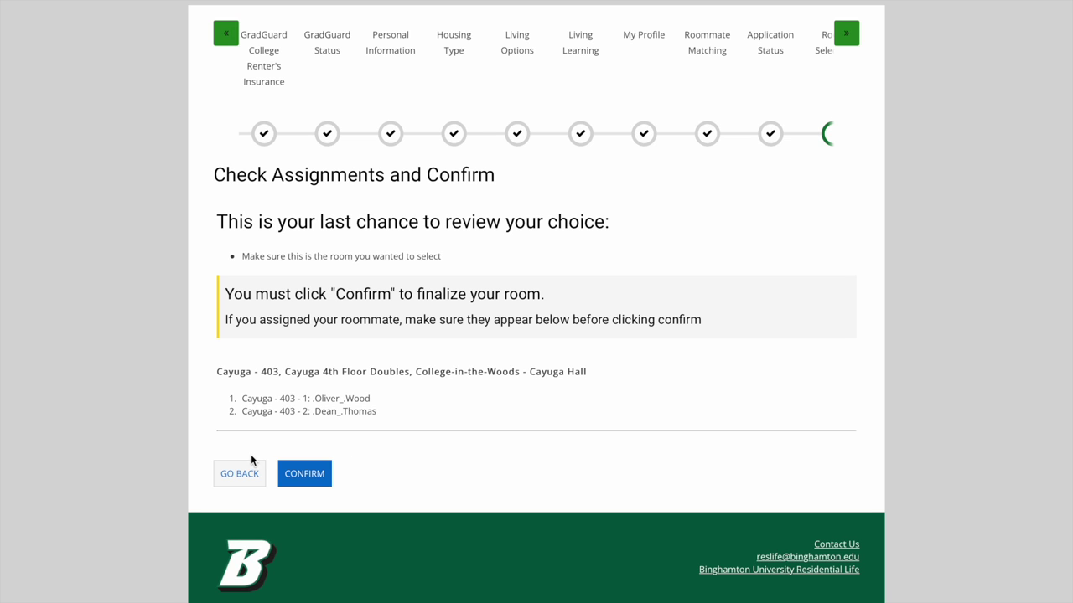
click(240, 474)
Step: Reselect College-in-the-Woods and hold the Mohawk - 1D1 suite
scroll(521, 400, down, 1)
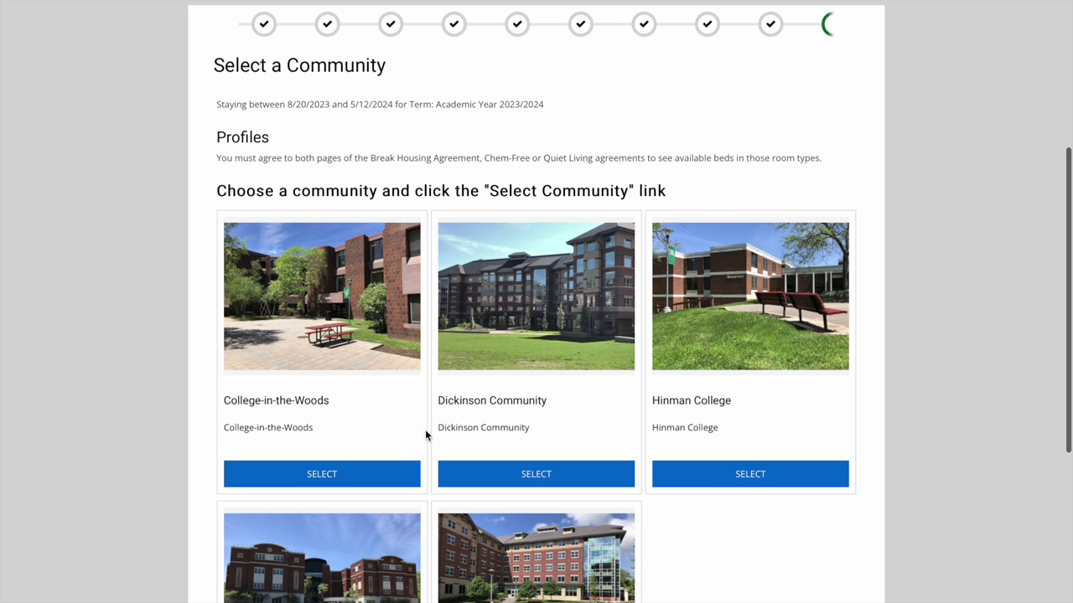
click(388, 477)
scroll(526, 484, down, 1)
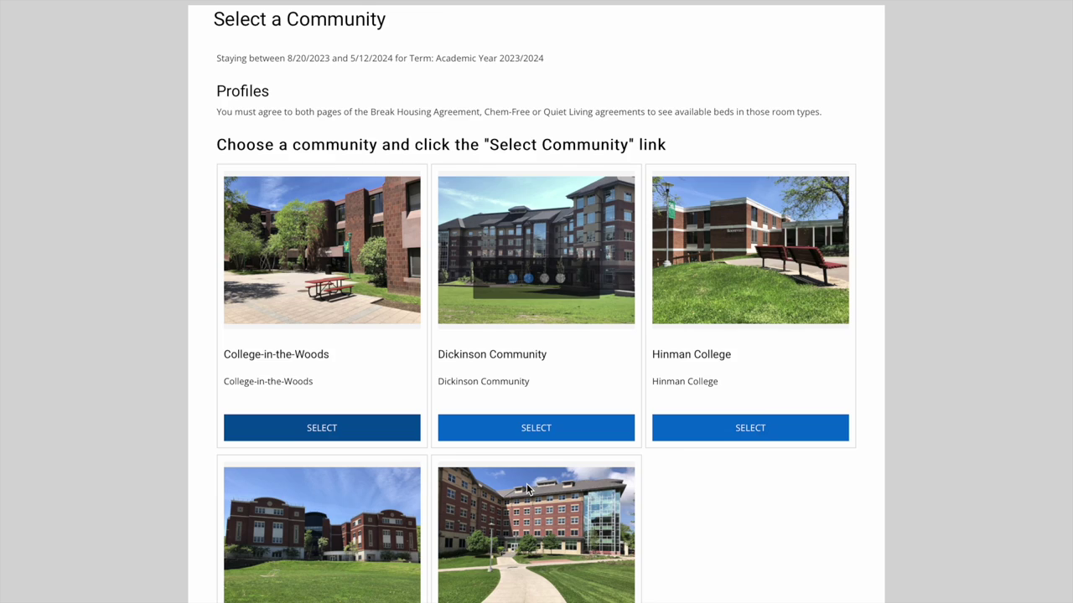
scroll(526, 483, down, 3)
scroll(526, 486, down, 1)
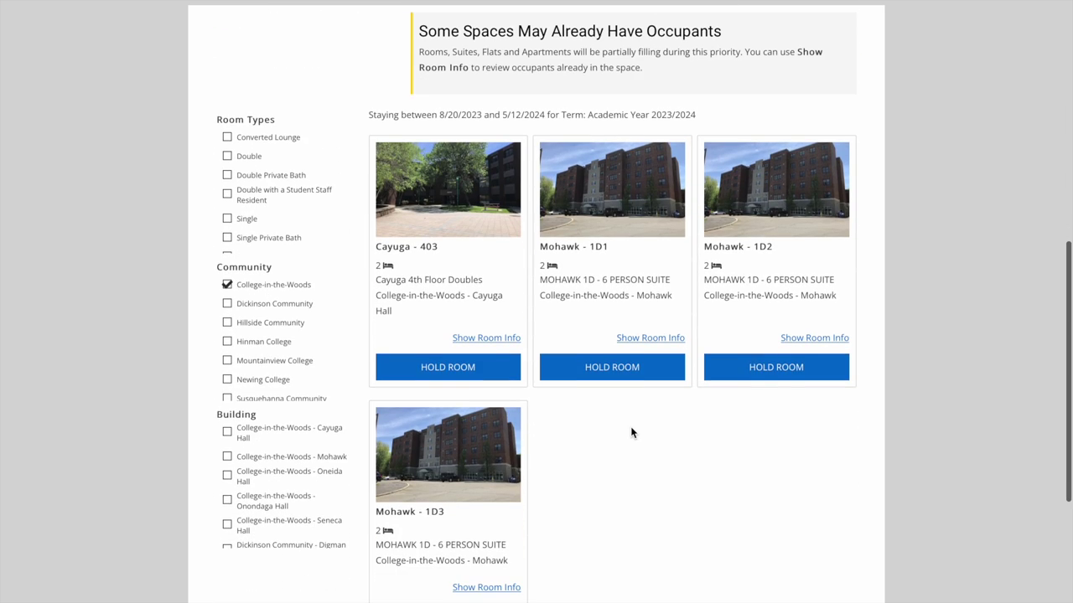
scroll(632, 432, down, 1)
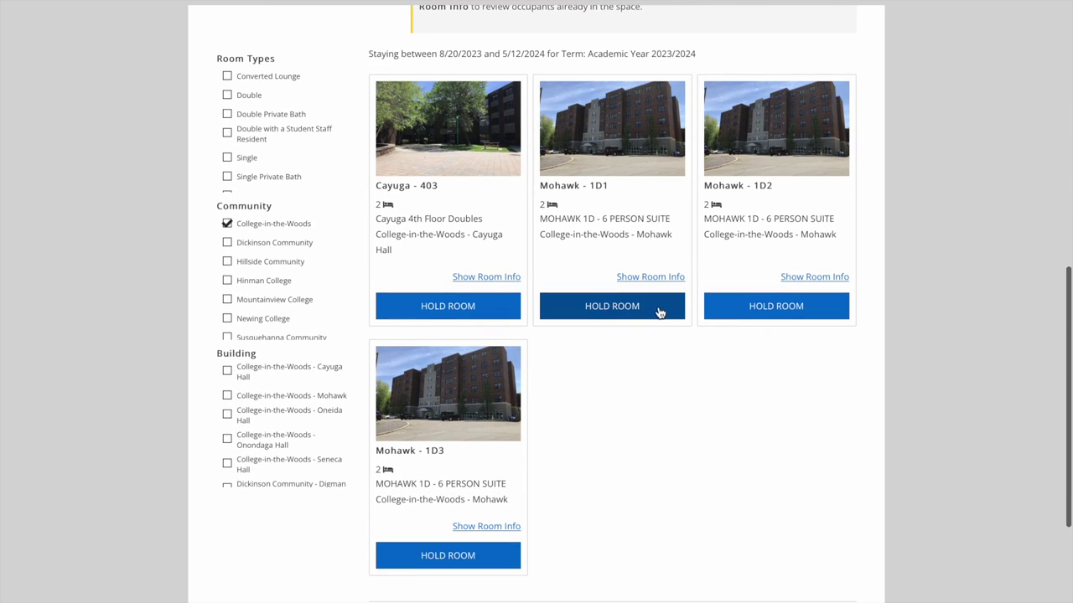
click(658, 312)
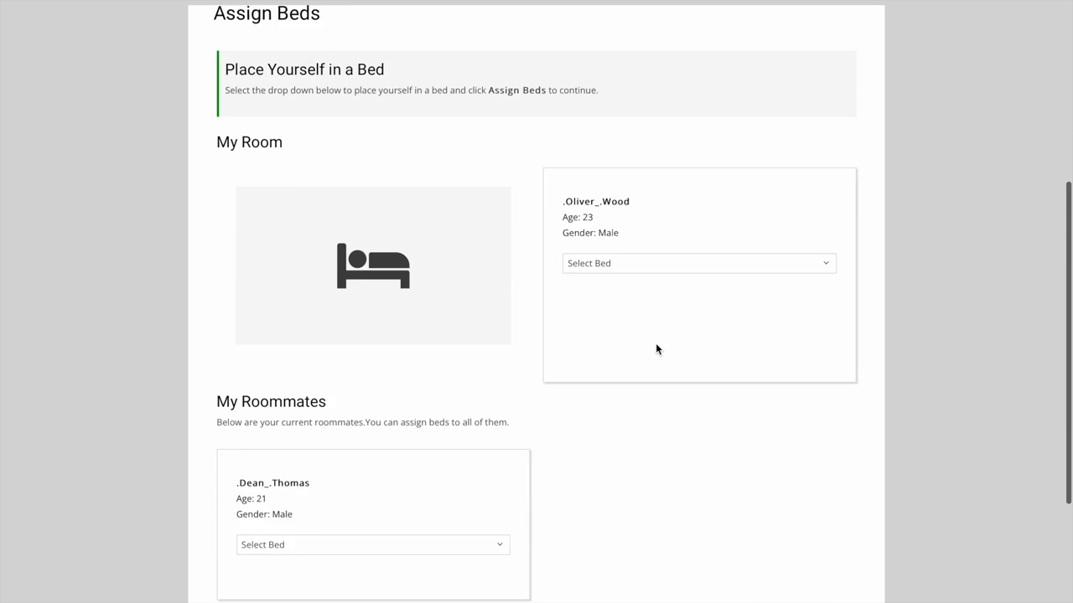
scroll(655, 343, down, 2)
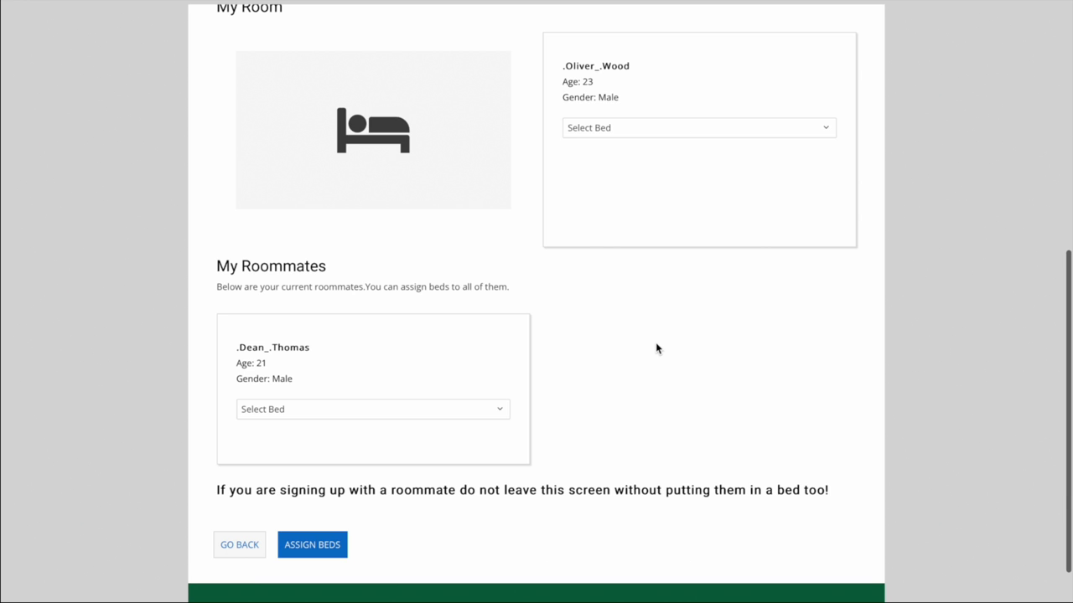
scroll(656, 348, up, 1)
Step: Assign bed Mohawk - 1D1 - 1 to the student and Mohawk - 1D1 - 2 to the roommate
click(680, 194)
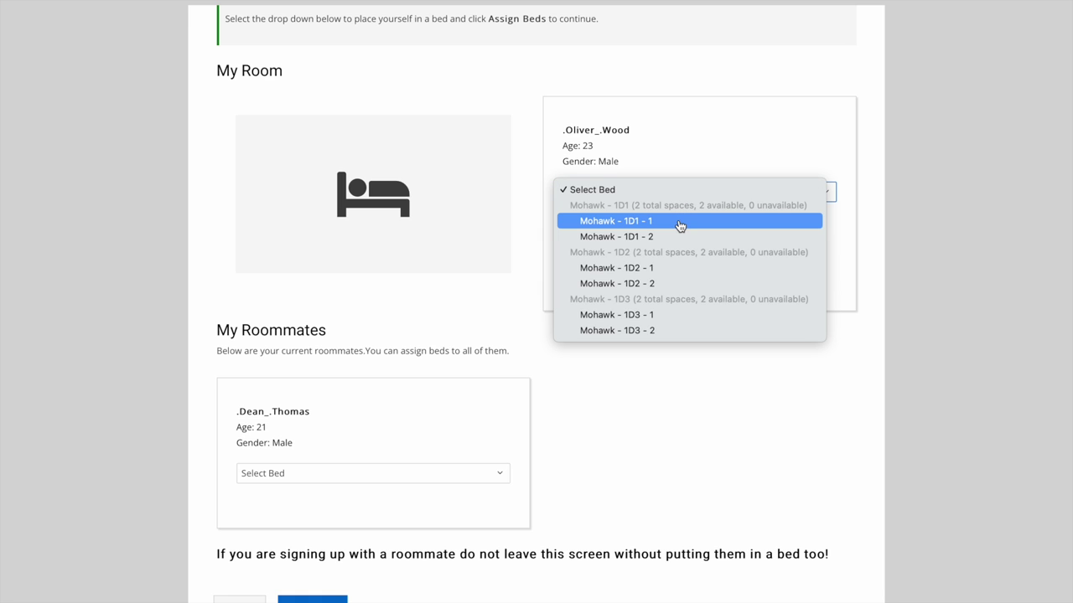
click(680, 225)
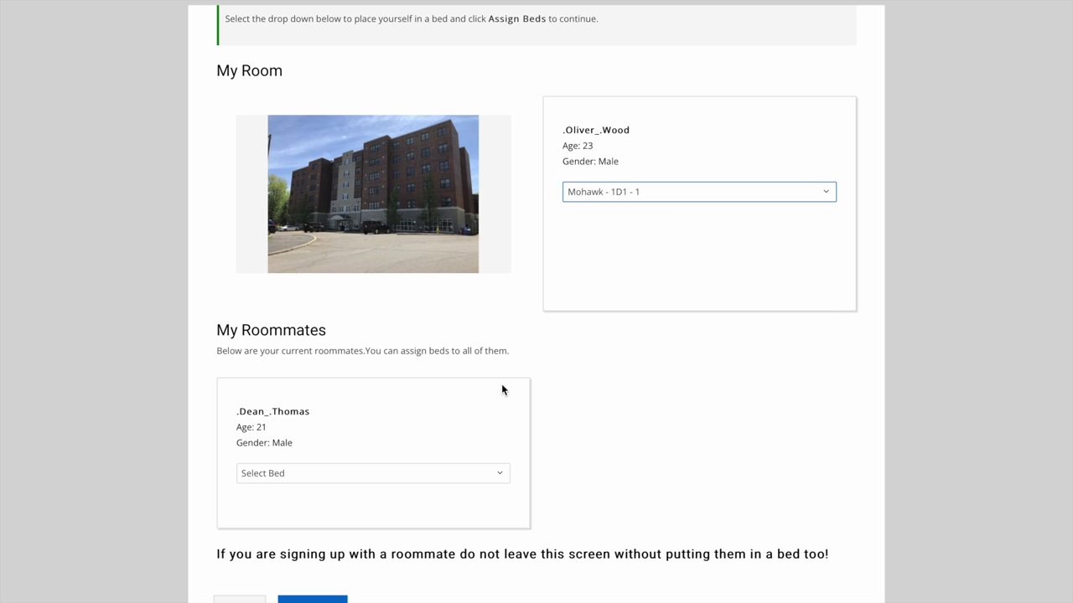
click(452, 473)
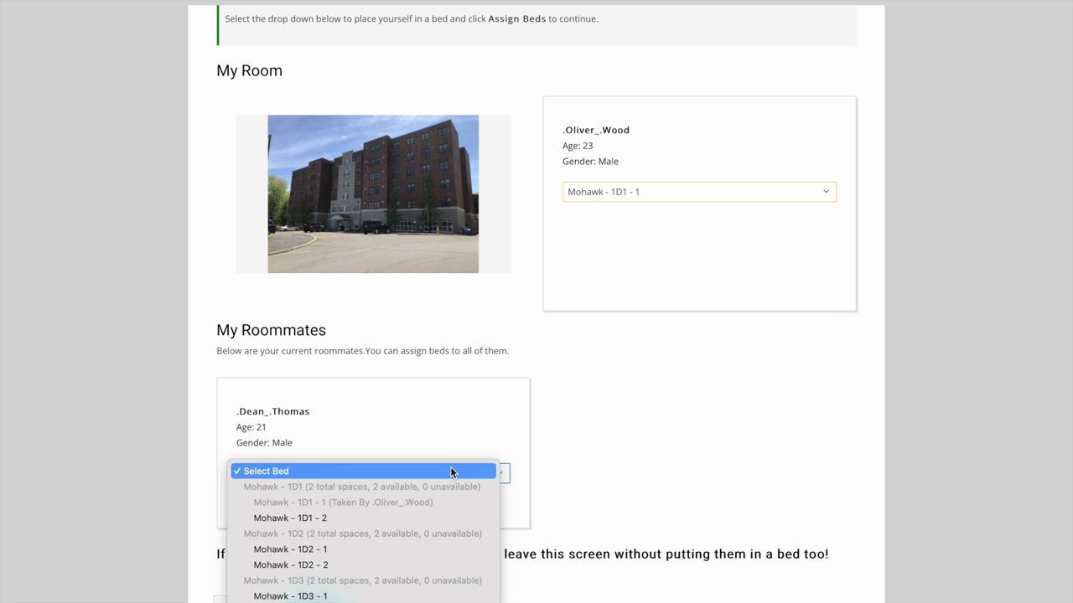
click(448, 518)
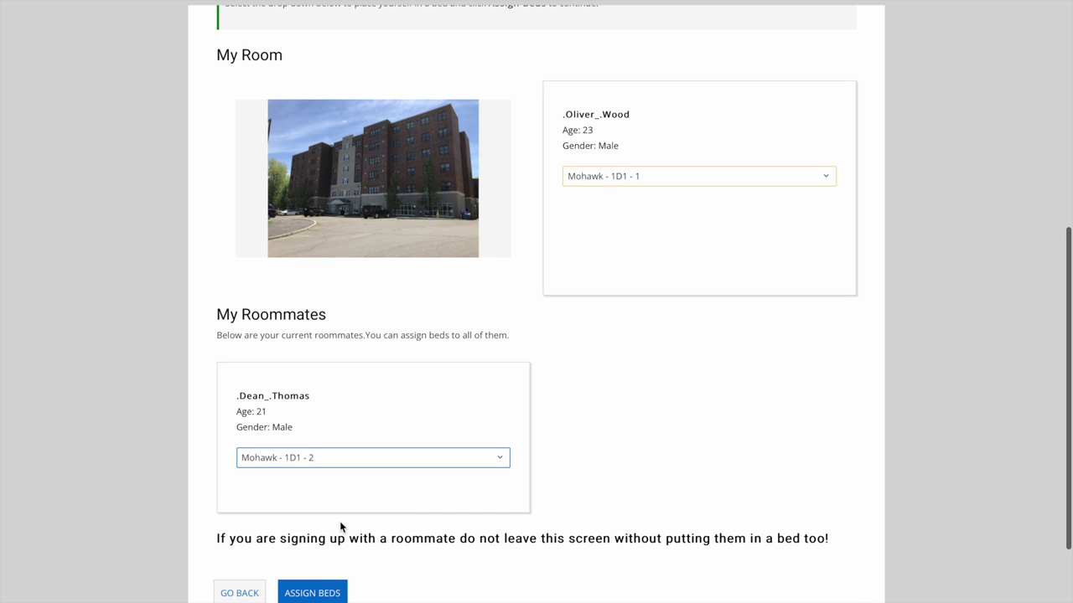
click(312, 590)
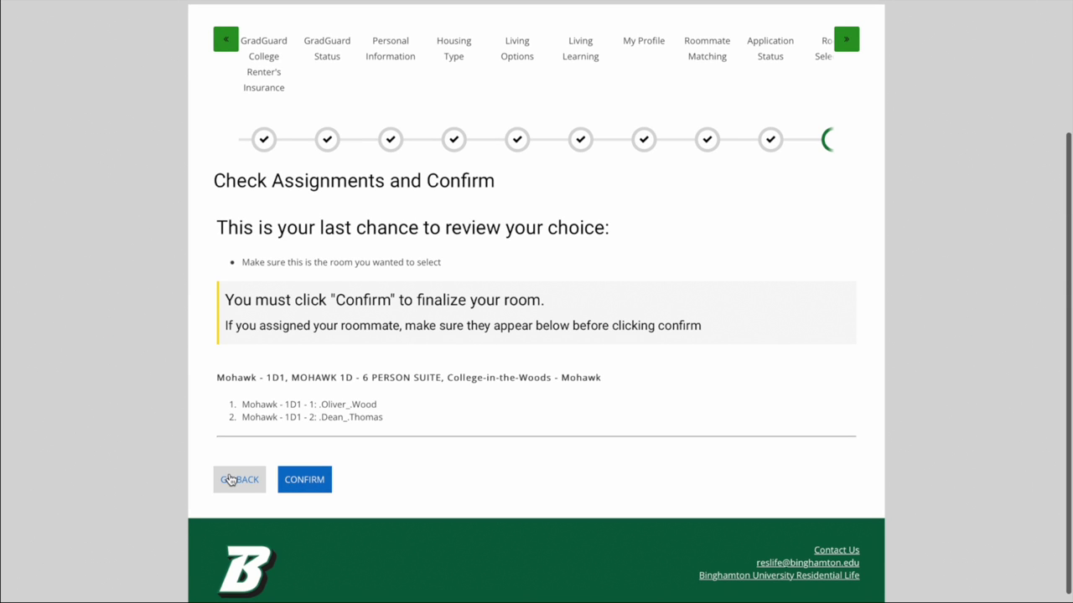
Step: Go back, reselect College-in-the-Woods, and hold the Cayuga - 403 double room
click(231, 480)
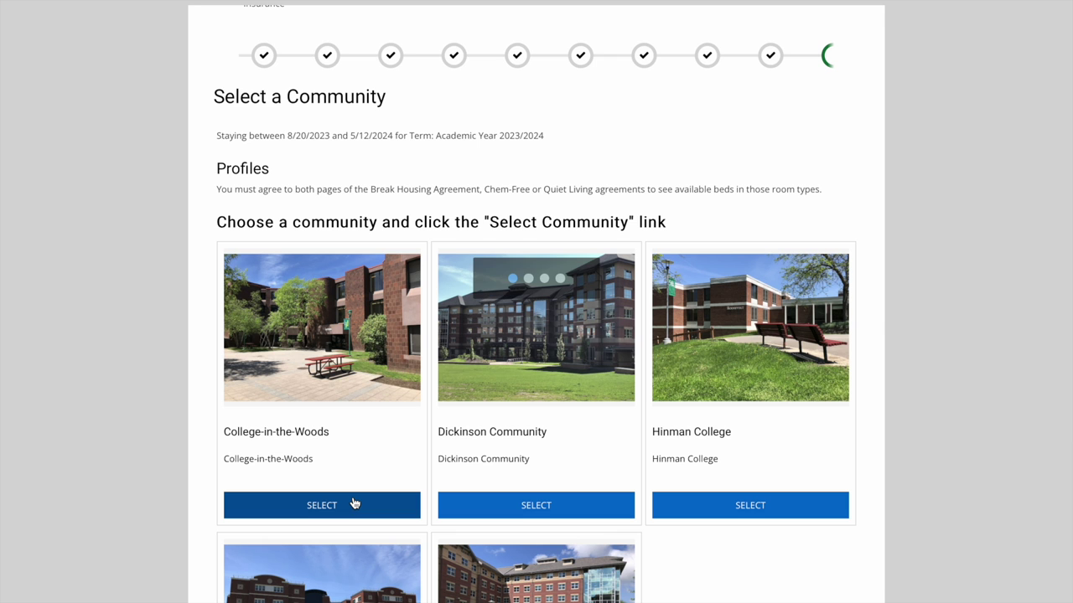
click(353, 502)
scroll(433, 511, down, 3)
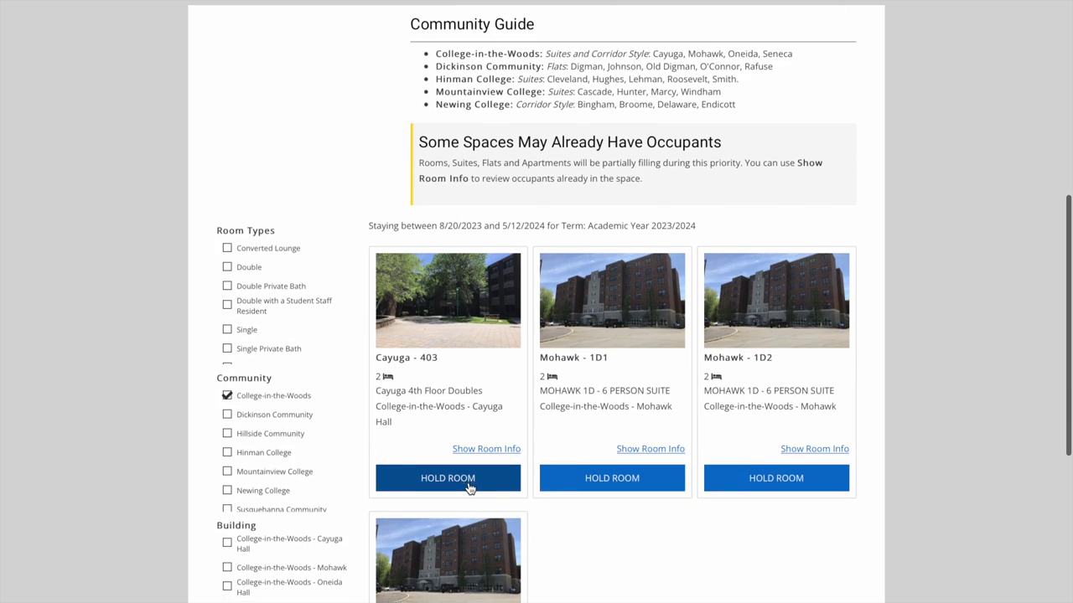
scroll(470, 484, down, 2)
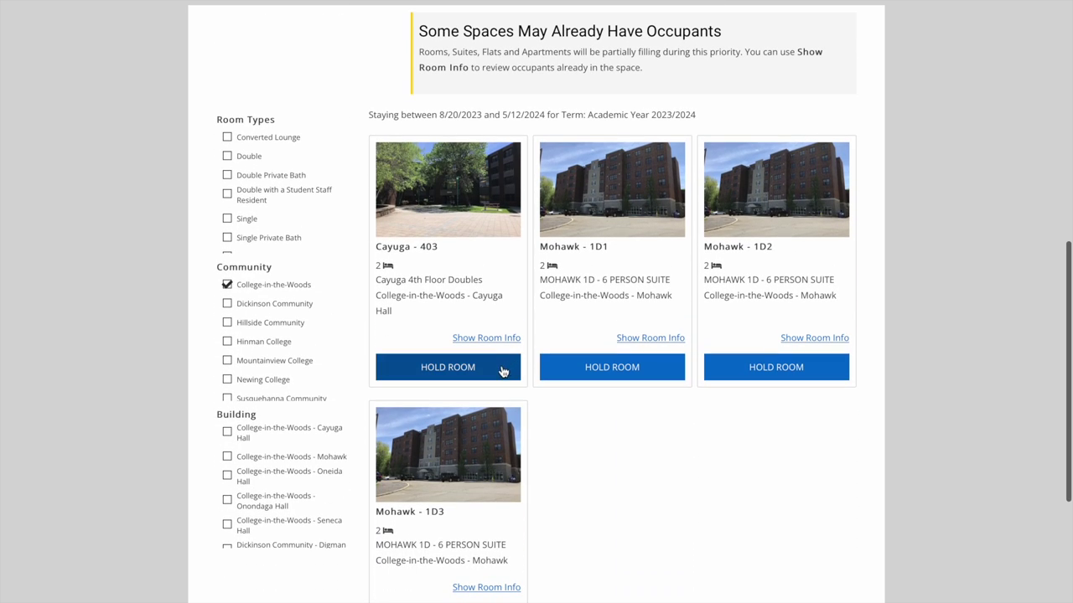
click(502, 371)
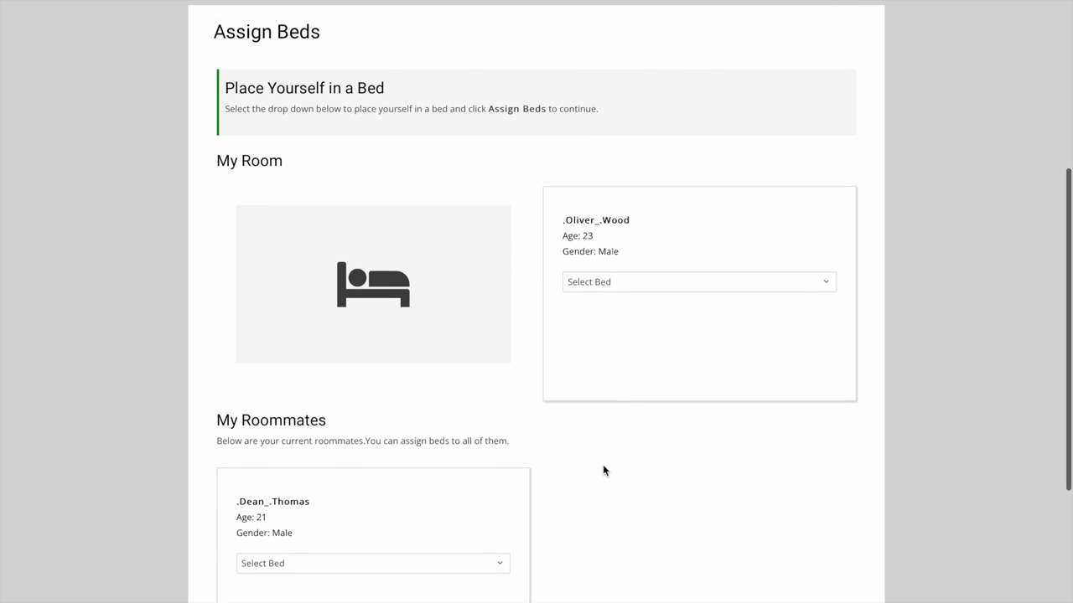
Step: Assign the student to bed Cayuga - 403 - 1 and the roommate to bed 2
scroll(603, 466, down, 1)
click(673, 211)
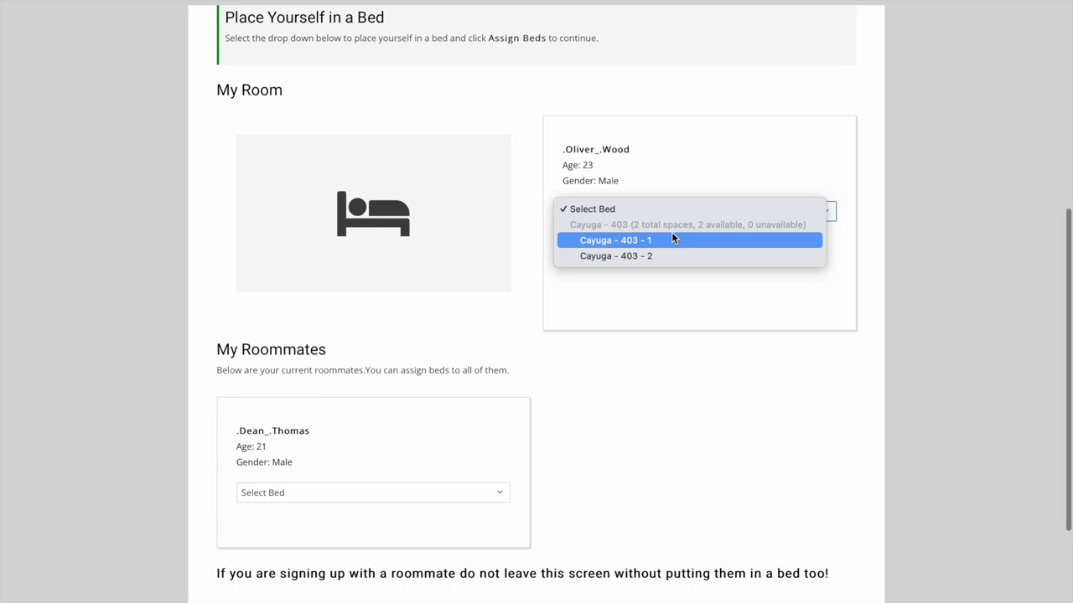
click(671, 240)
click(432, 493)
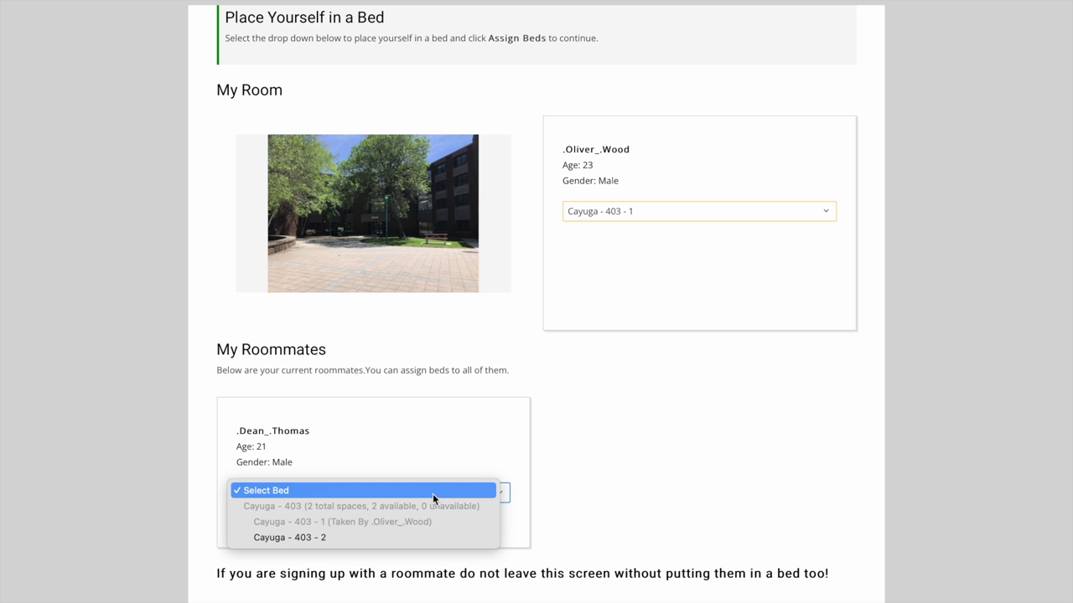
click(430, 537)
scroll(431, 537, down, 1)
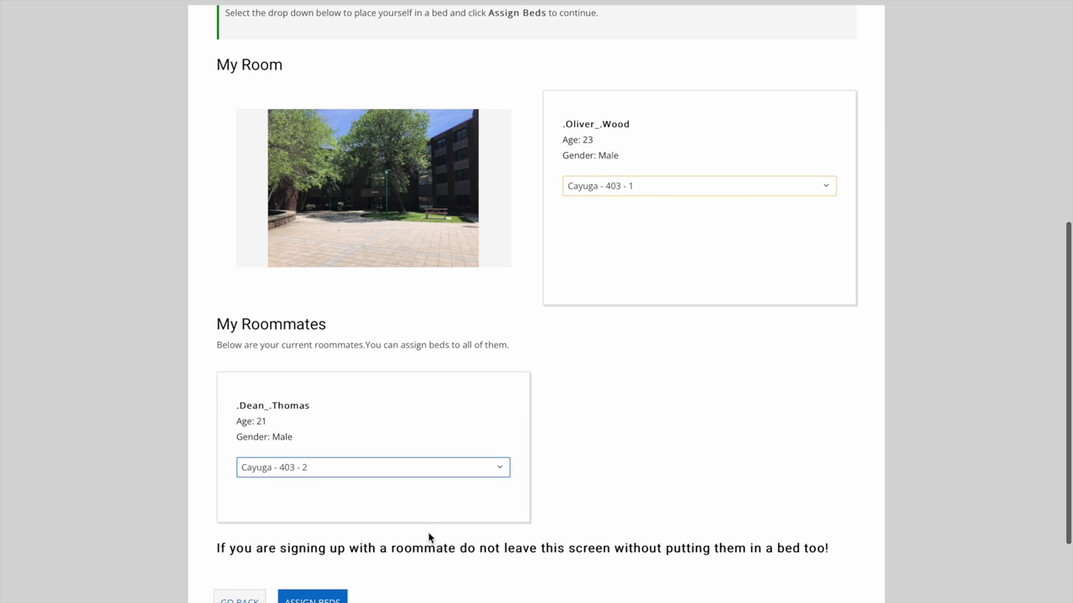
click(339, 599)
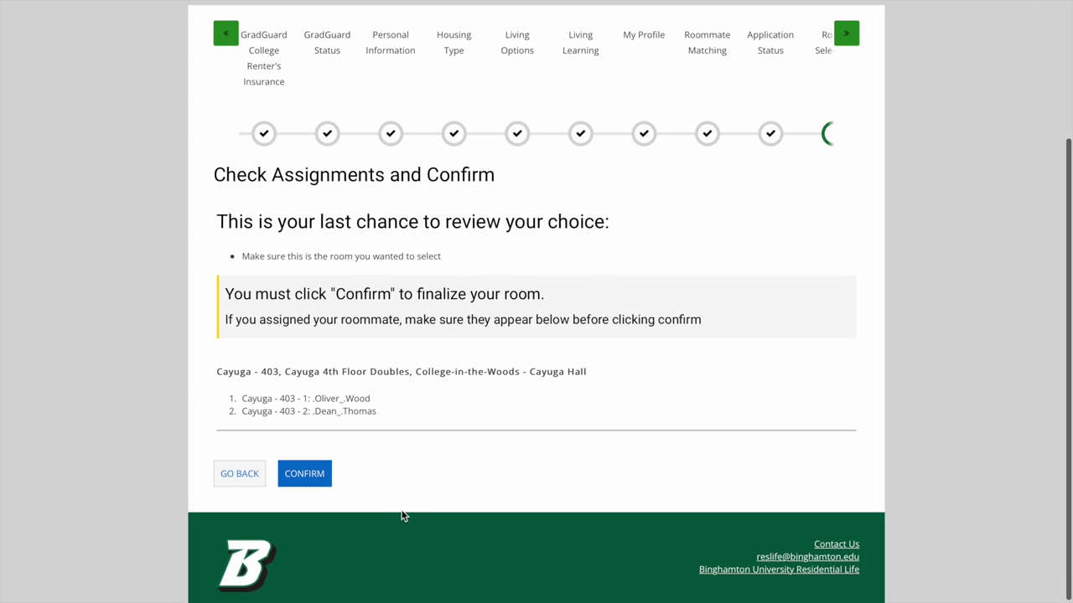
Step: Confirm the Cayuga - 403 booking and review its 8/20/2023–5/12/2024 Booking Summary
click(327, 479)
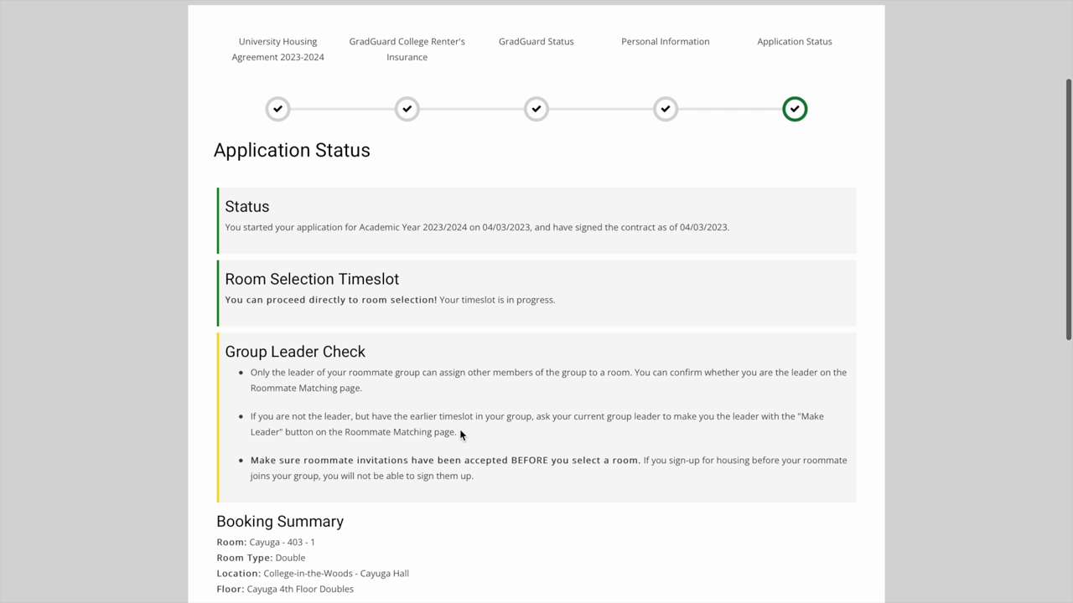
scroll(459, 429, down, 2)
scroll(459, 435, down, 5)
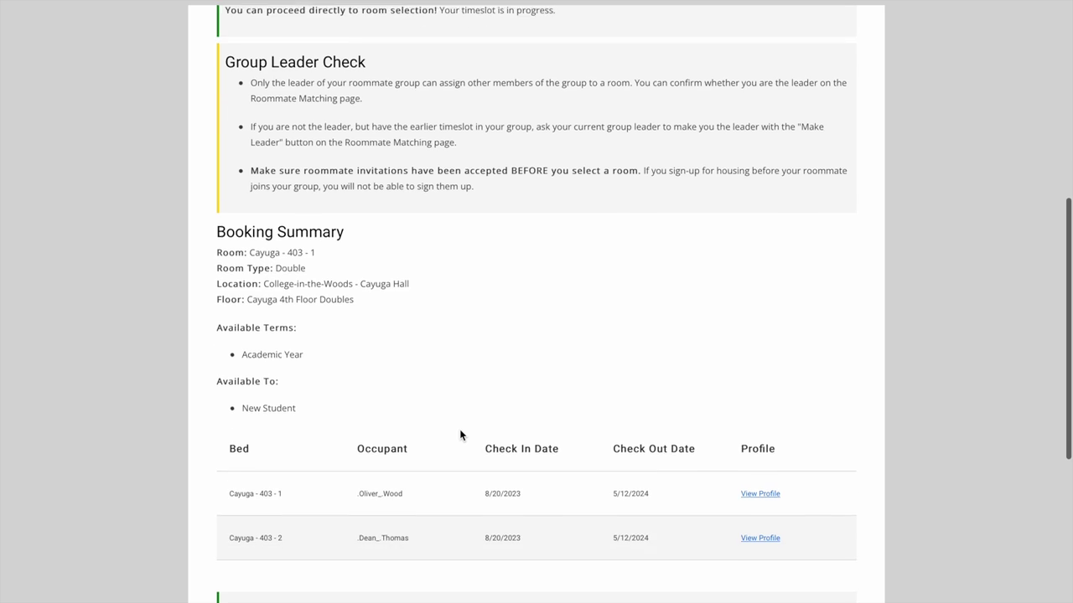
scroll(460, 435, down, 3)
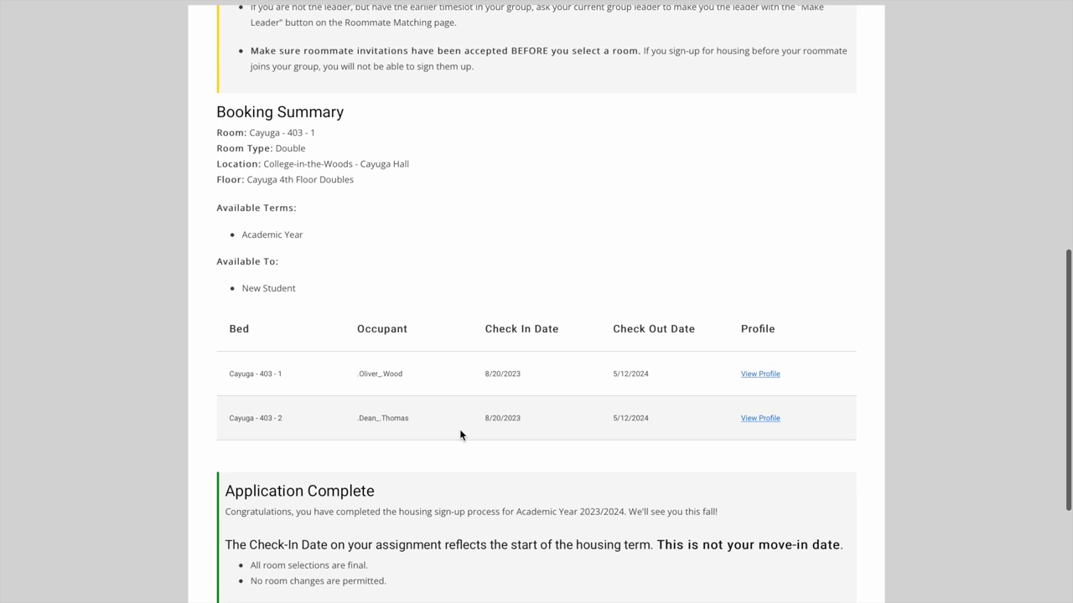
scroll(459, 435, down, 2)
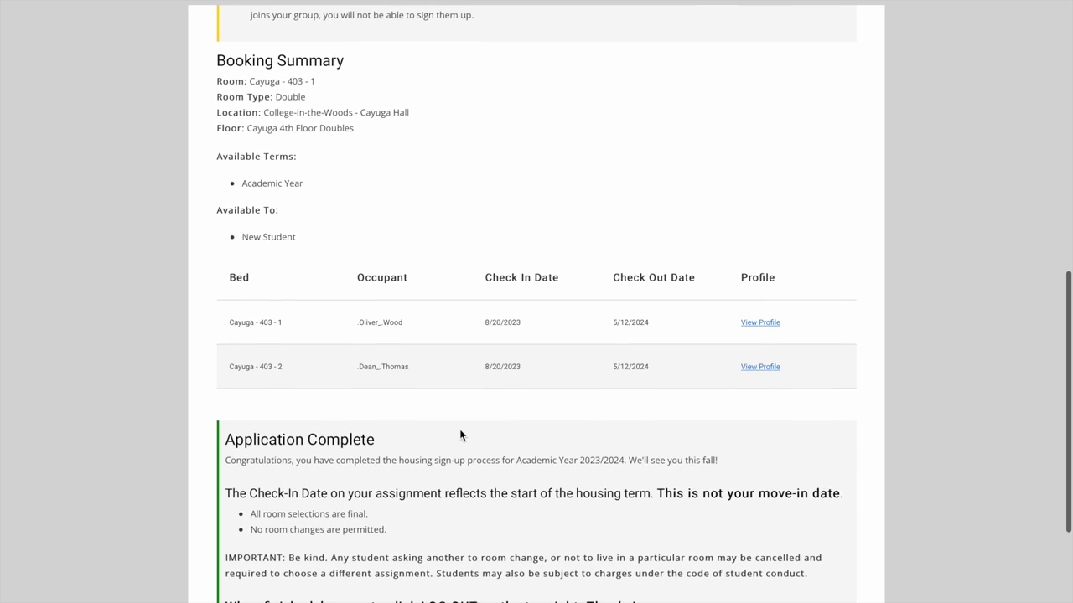
scroll(459, 432, down, 1)
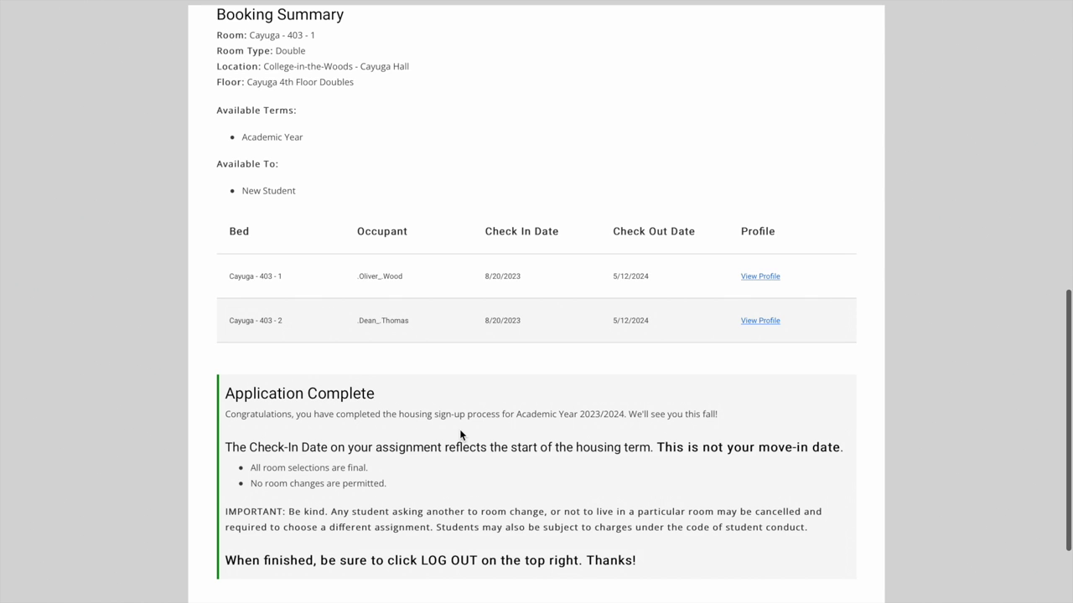
scroll(460, 435, up, 1)
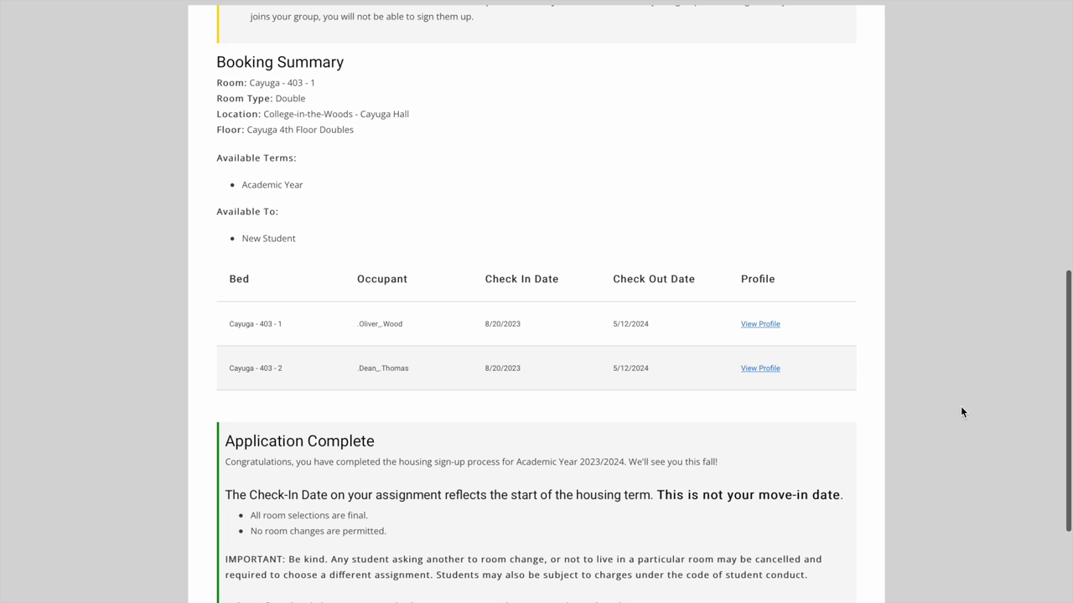
scroll(962, 412, up, 3)
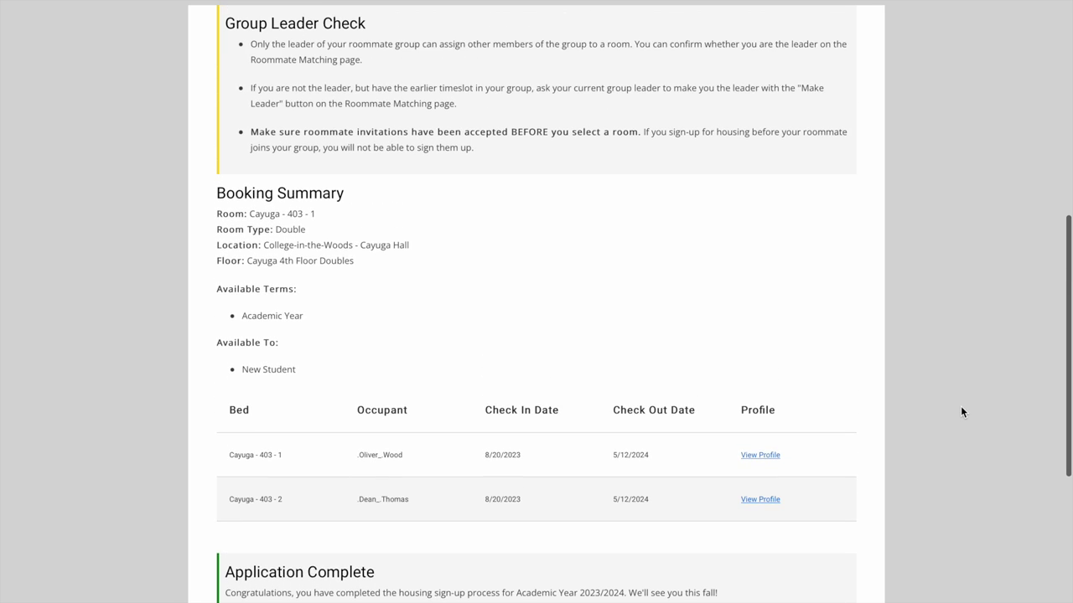
scroll(962, 412, down, 4)
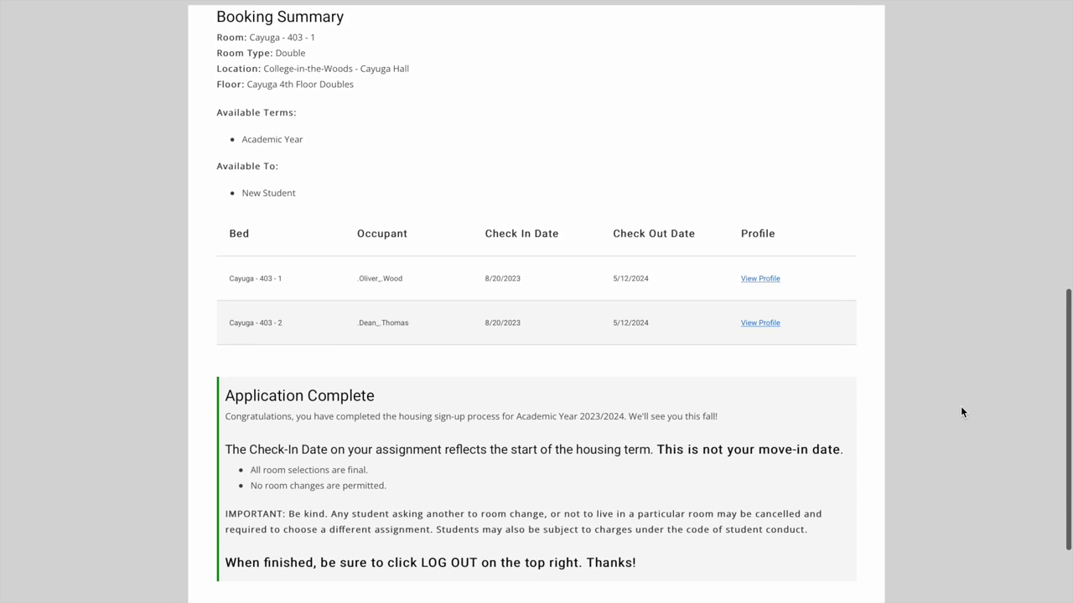